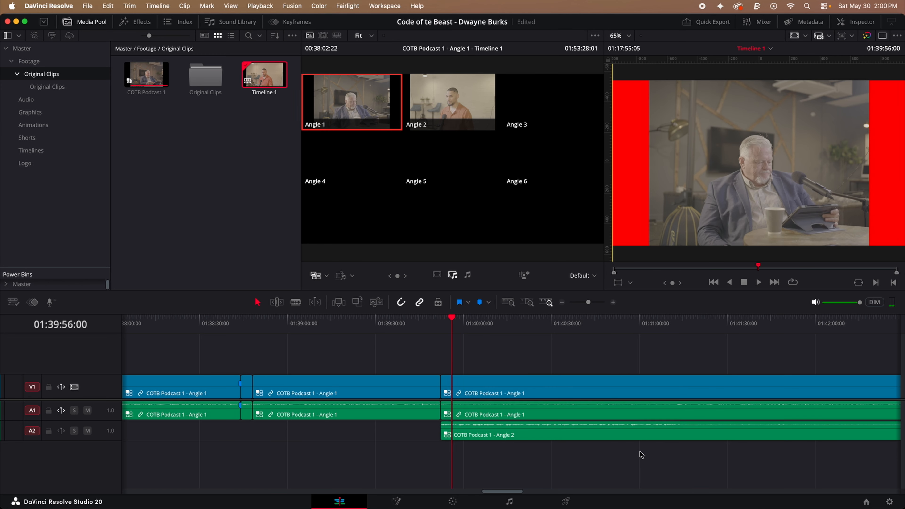
Alternate the multicam edit between Angle 1 and Angle 2 starting at 01:40:31:12, ending on Angle 1
{"action": "left_click", "coordinate": [560, 328]}
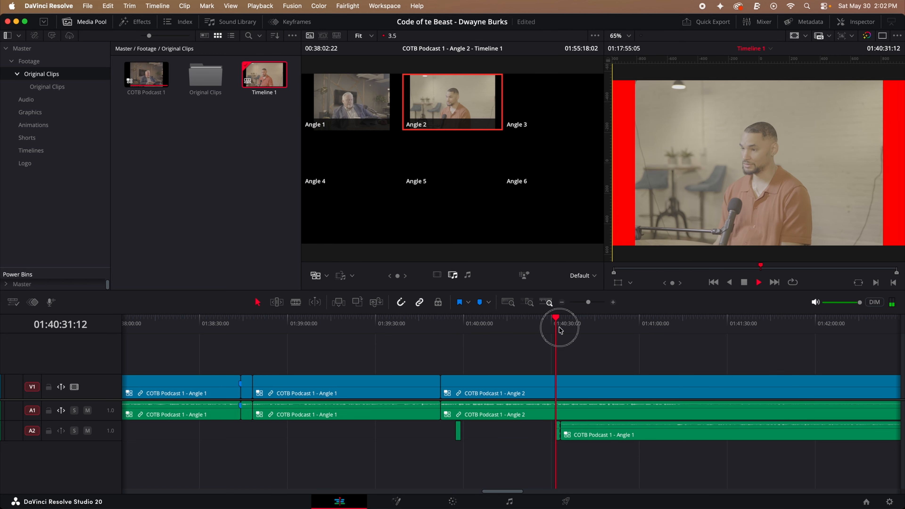
{"action": "key", "text": "1"}
{"action": "left_click", "coordinate": [614, 323]}
{"action": "key", "text": "2"}
{"action": "key", "text": "1"}
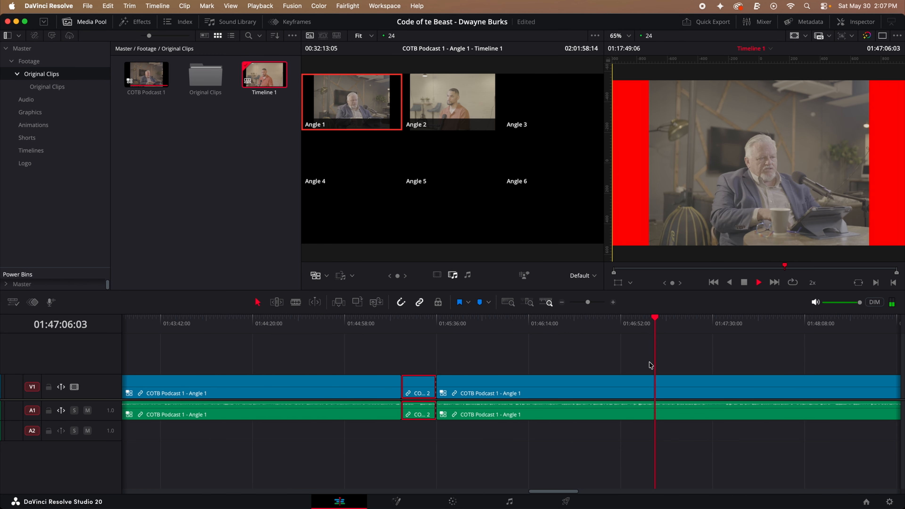
Continue the multicam edit beyond 01:47:06:03 with a cut to Angle 2
{"action": "left_click", "coordinate": [652, 392]}
{"action": "left_click", "coordinate": [537, 431]}
{"action": "key", "text": "2"}
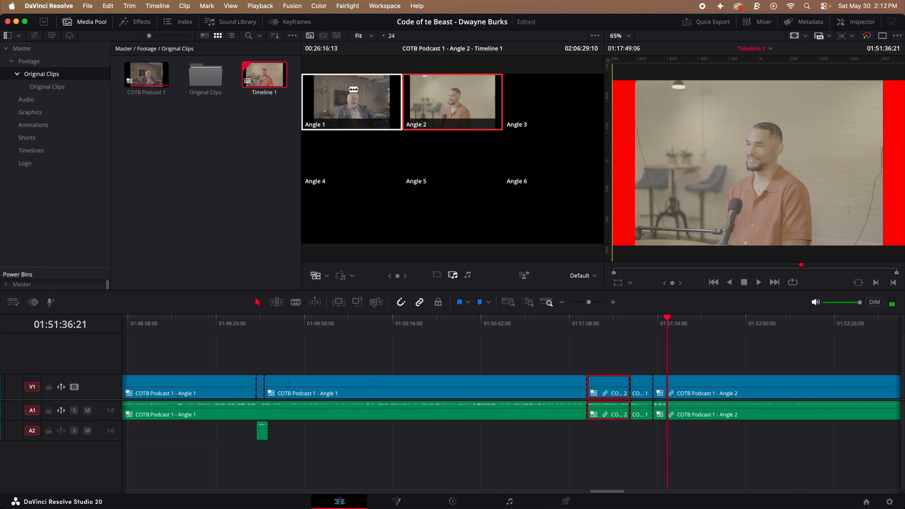
Alternate the multicam cuts between Angle 1 and Angle 2 from 01:51:36:21 onward, ending on Angle 2
{"action": "key", "text": "1"}
{"action": "key", "text": "2"}
{"action": "key", "text": "1"}
{"action": "key", "text": "2"}
{"action": "key", "text": "1"}
{"action": "key", "text": "space"}
{"action": "key", "text": "2"}
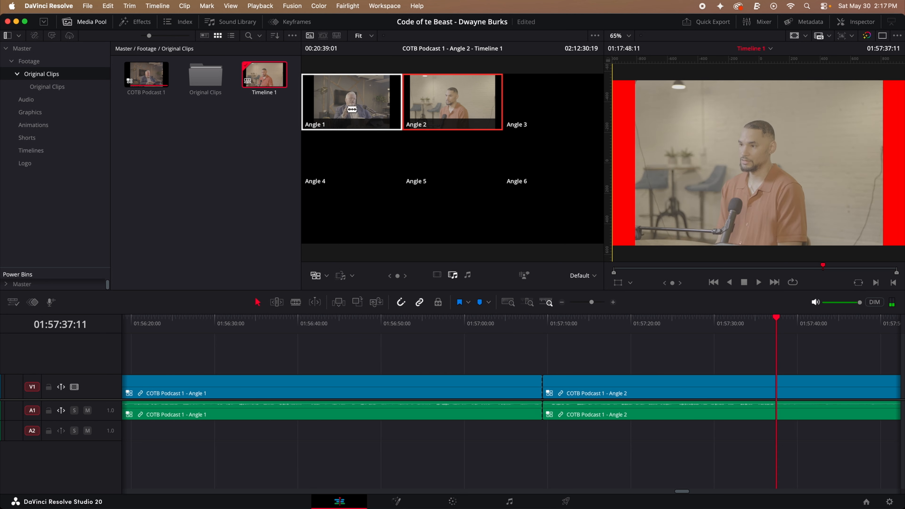
Keep alternating the multicam cuts between both angles from 01:57:37:11 onward, ending on Angle 1
{"action": "key", "text": "1"}
{"action": "key", "text": "2"}
{"action": "key", "text": "1"}
{"action": "key", "text": "2"}
{"action": "key", "text": "1"}
{"action": "key", "text": "2"}
{"action": "key", "text": "1"}
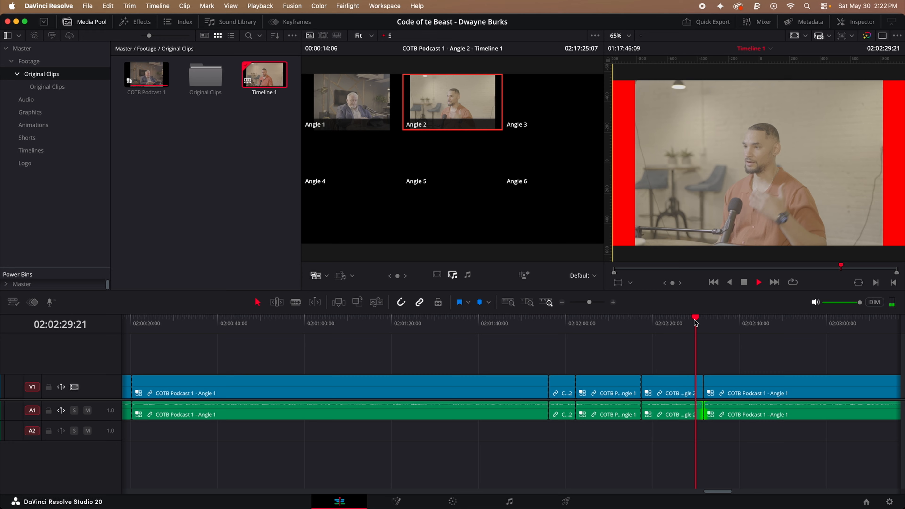
Adjust the multicam angle of the short clip near 02:02:10 and cut to Angle 1
{"action": "right_click", "coordinate": [626, 387]}
{"action": "mouse_move", "coordinate": [677, 343]}
{"action": "left_click", "coordinate": [779, 352]}
{"action": "key", "text": "1"}
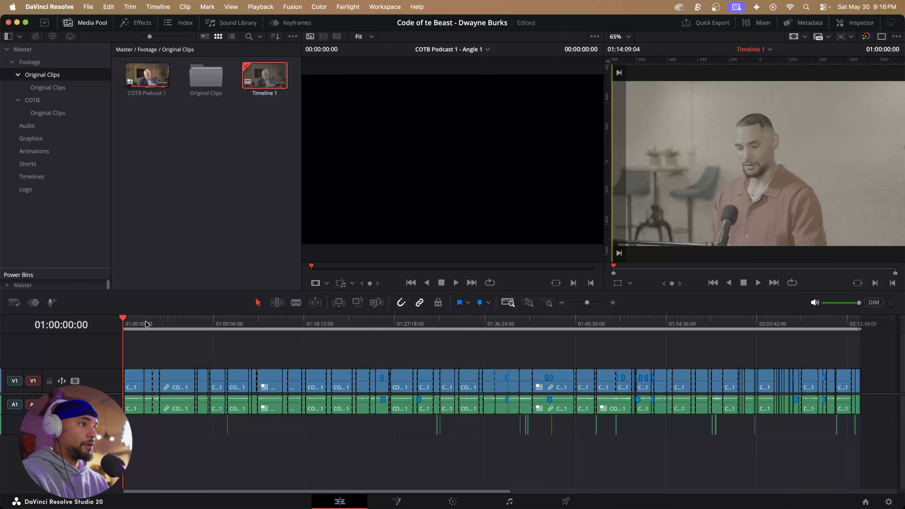
Examine how the cut multicam clips of Timeline 1 are listed on the Color page, with the playhead at 01:00:11:06
{"action": "left_click", "coordinate": [124, 318]}
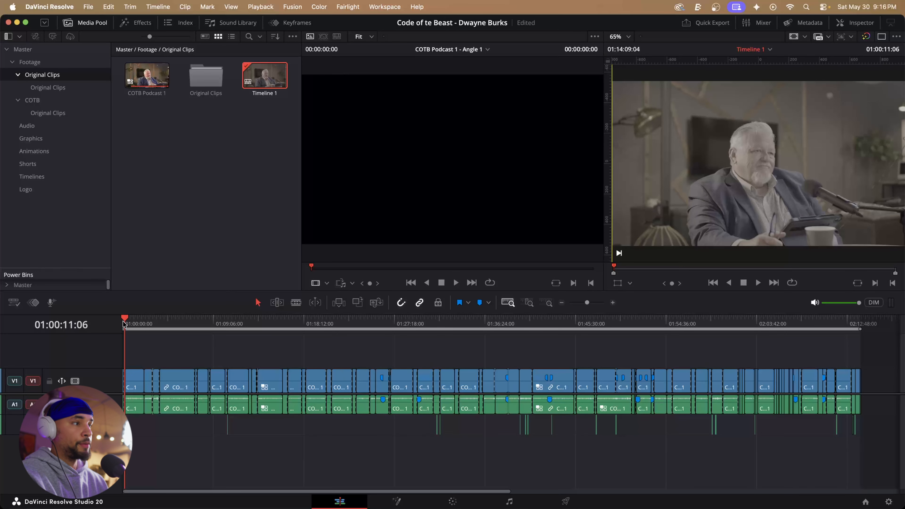
{"action": "left_click", "coordinate": [453, 502]}
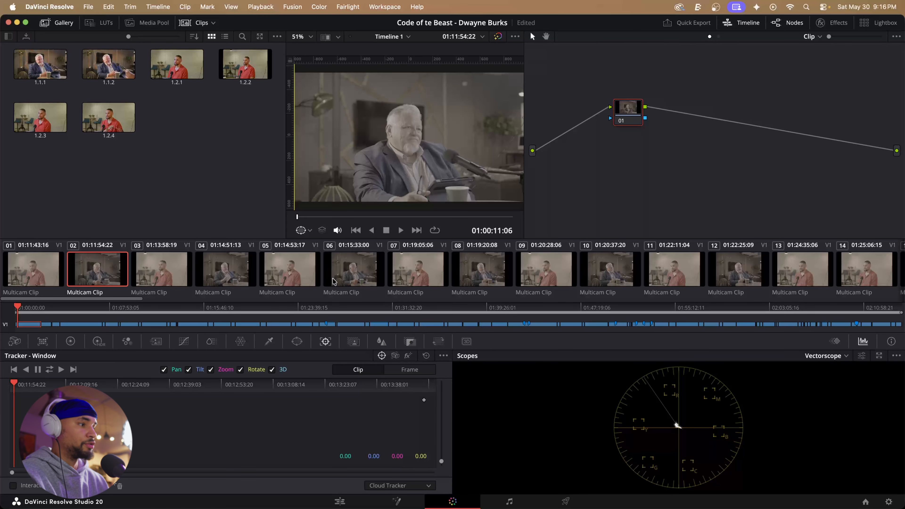
{"action": "left_click", "coordinate": [341, 502]}
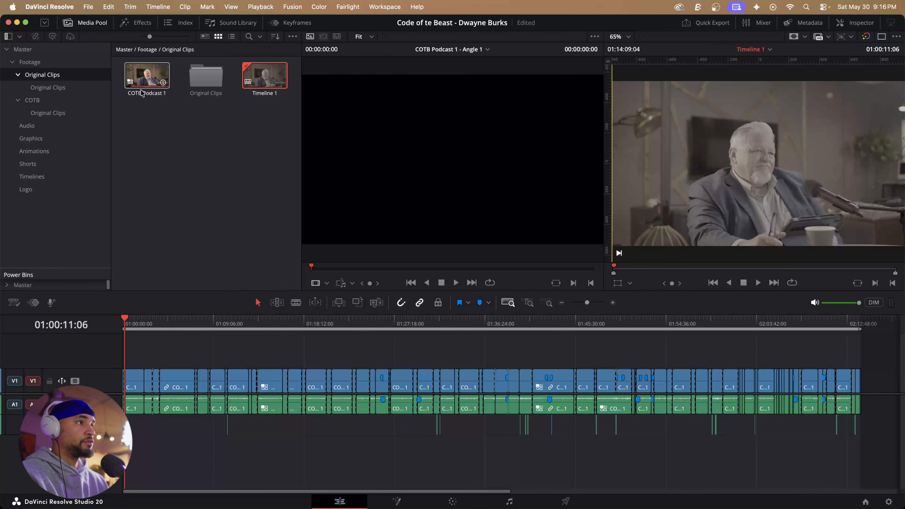
Open the COTB Podcast 1 multicam clip in the timeline, park the playhead at 01:20:56:19 and select P1639265.MOV on V2
{"action": "right_click", "coordinate": [144, 76]}
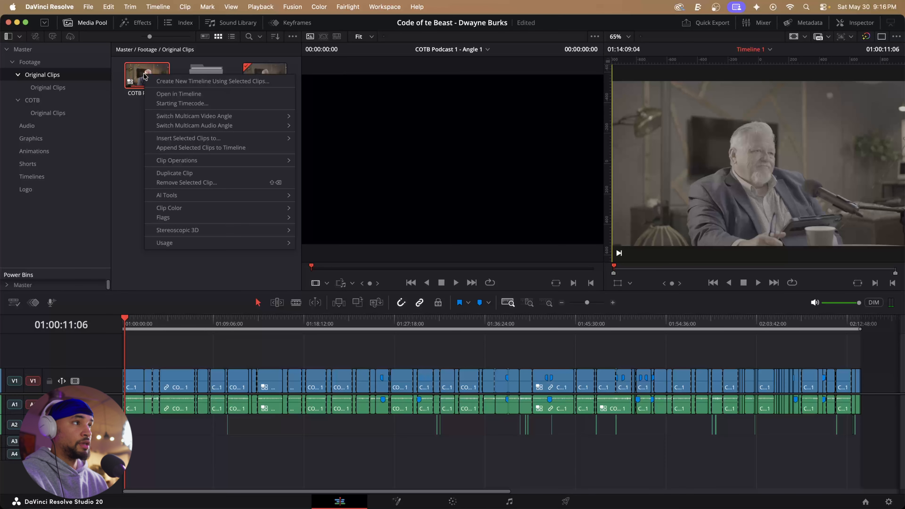
{"action": "left_click", "coordinate": [178, 94]}
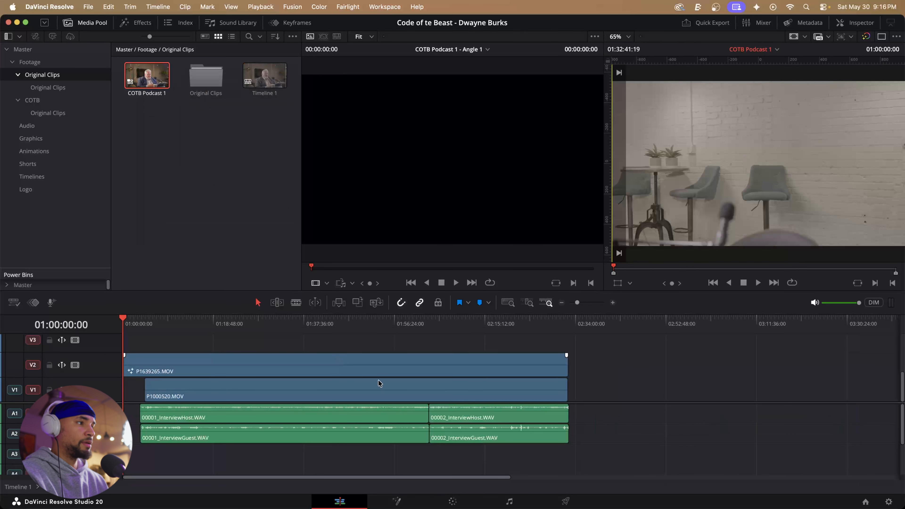
{"action": "left_click_drag", "start_coordinate": [186, 326], "coordinate": [215, 323]}
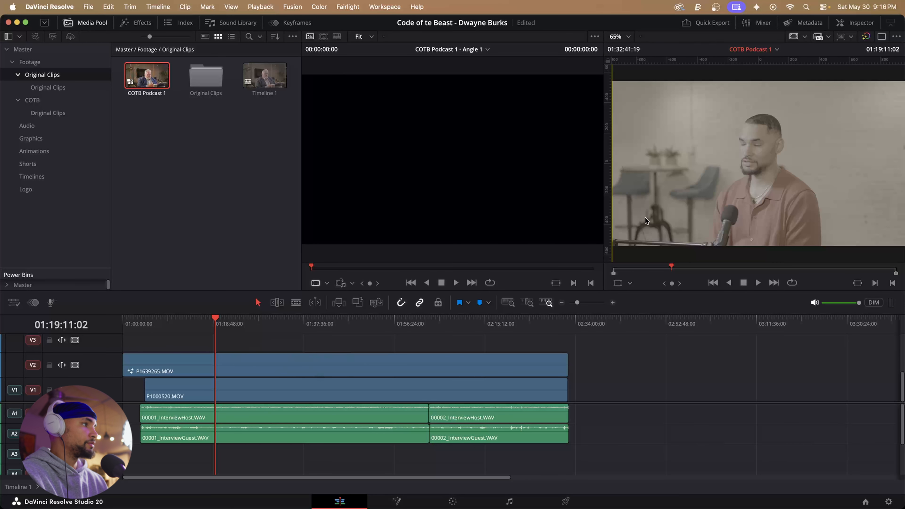
{"action": "left_click_drag", "start_coordinate": [223, 327], "coordinate": [223, 327]}
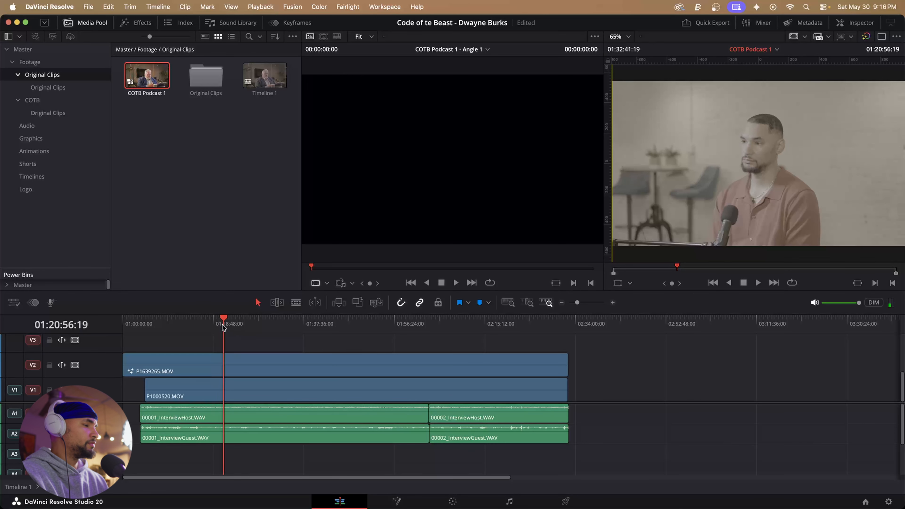
{"action": "left_click", "coordinate": [299, 367]}
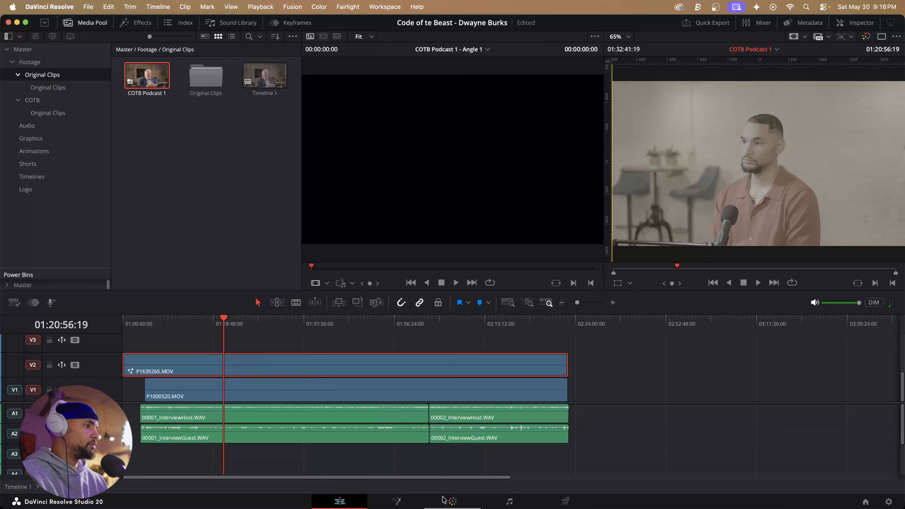
On the Color page, apply the grade of gallery still 1.2.1 to clip 01 and that of still 1.1.1 to clip 02
{"action": "left_click", "coordinate": [450, 500]}
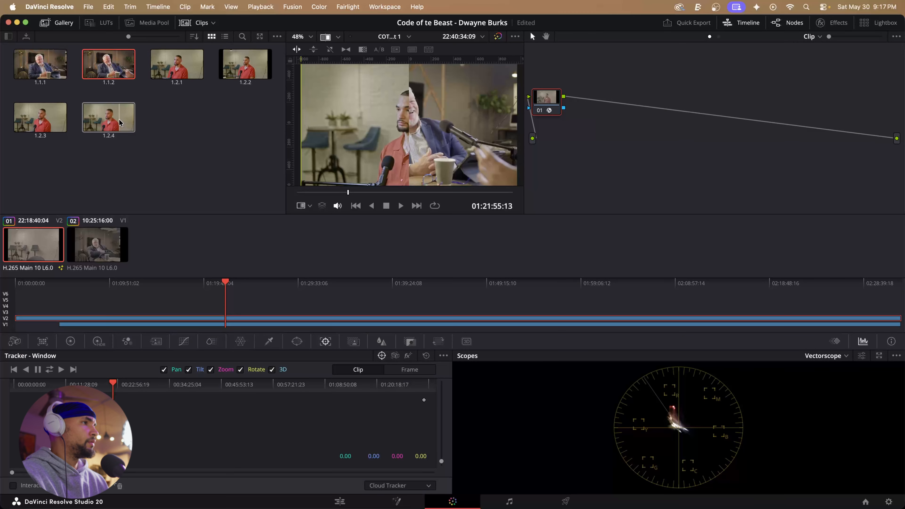
{"action": "left_click_drag", "start_coordinate": [176, 65], "coordinate": [545, 105]}
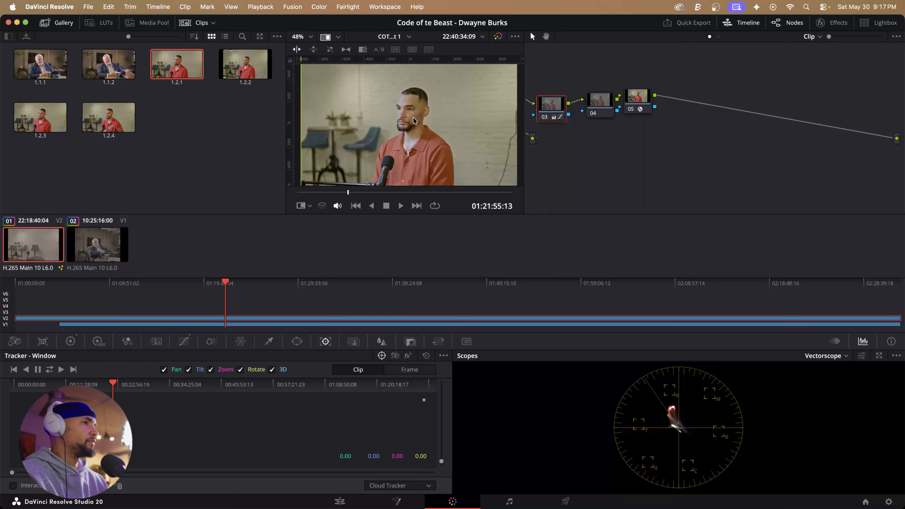
{"action": "left_click", "coordinate": [94, 253]}
{"action": "left_click", "coordinate": [53, 70]}
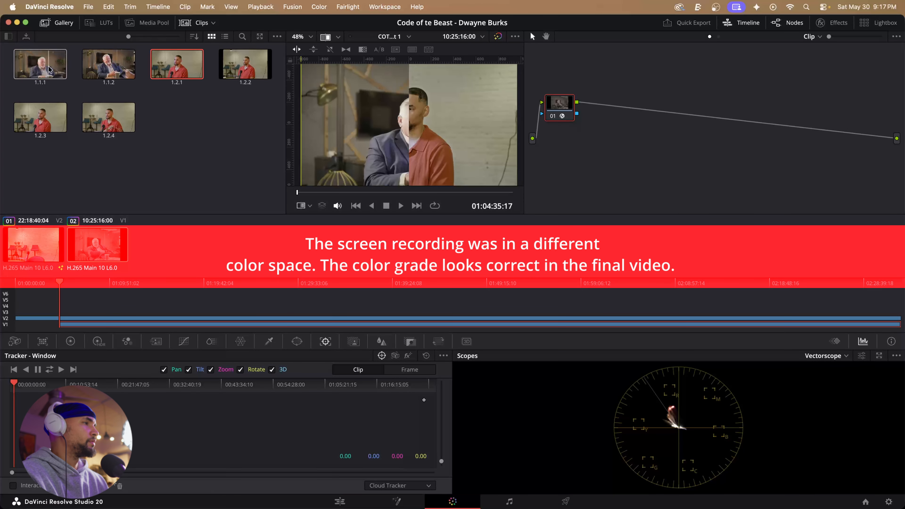
Check both graded camera angles on the Edit page by temporarily disabling track V2
{"action": "left_click", "coordinate": [335, 503]}
{"action": "left_click_drag", "start_coordinate": [189, 323], "coordinate": [229, 325]}
{"action": "left_click", "coordinate": [74, 365]}
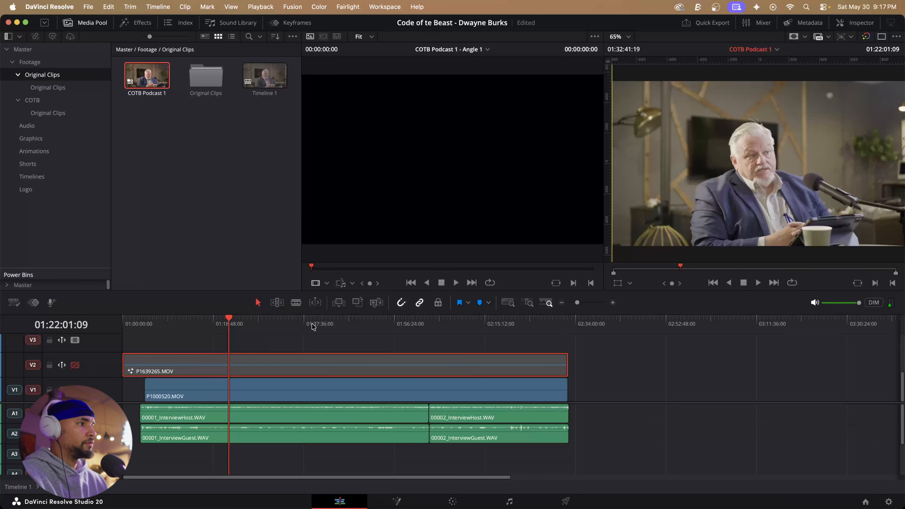
{"action": "left_click", "coordinate": [264, 320]}
{"action": "left_click", "coordinate": [74, 365]}
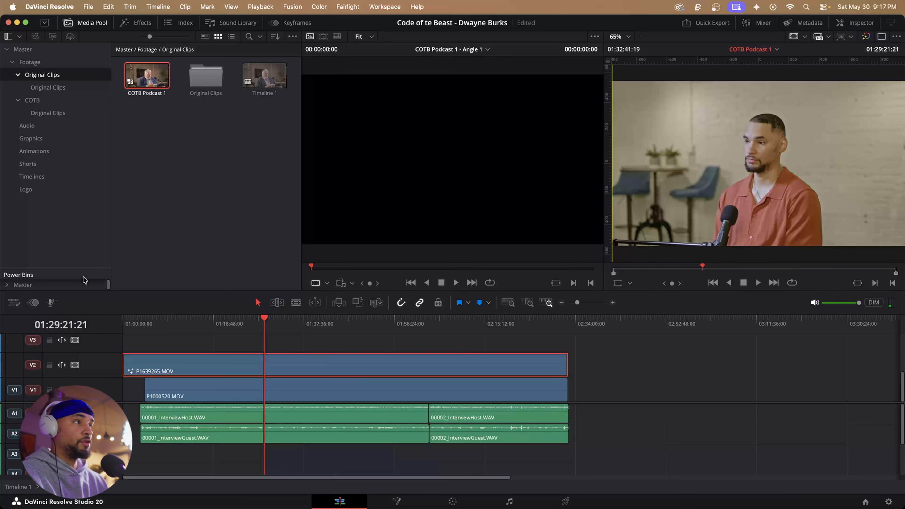
Check the grades on the cut clips in Timeline 1, scrubbing from the start to about 01:07:31
{"action": "double_click", "coordinate": [246, 78]}
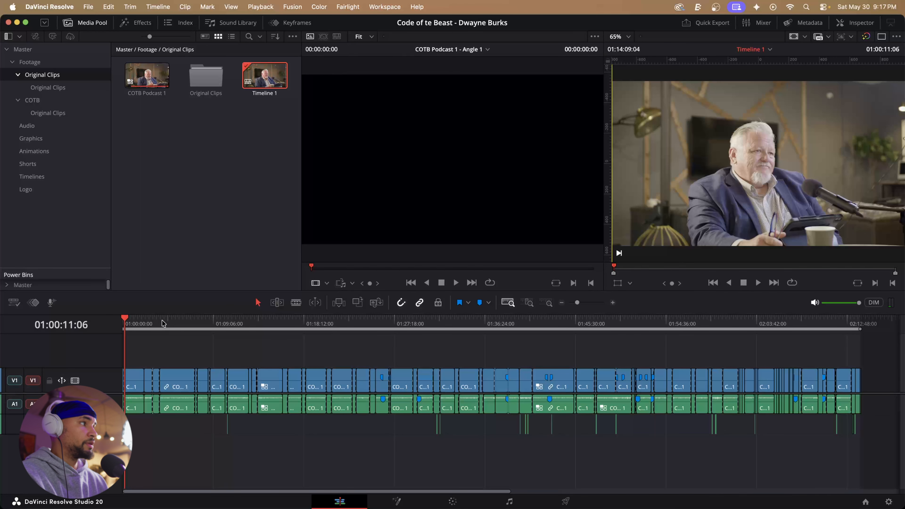
{"action": "left_click_drag", "start_coordinate": [162, 323], "coordinate": [219, 327]}
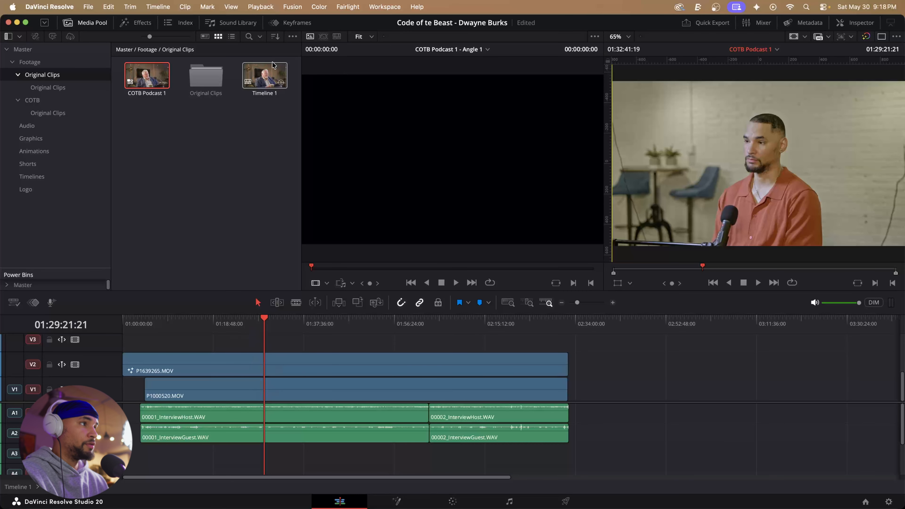
{"action": "double_click", "coordinate": [264, 75]}
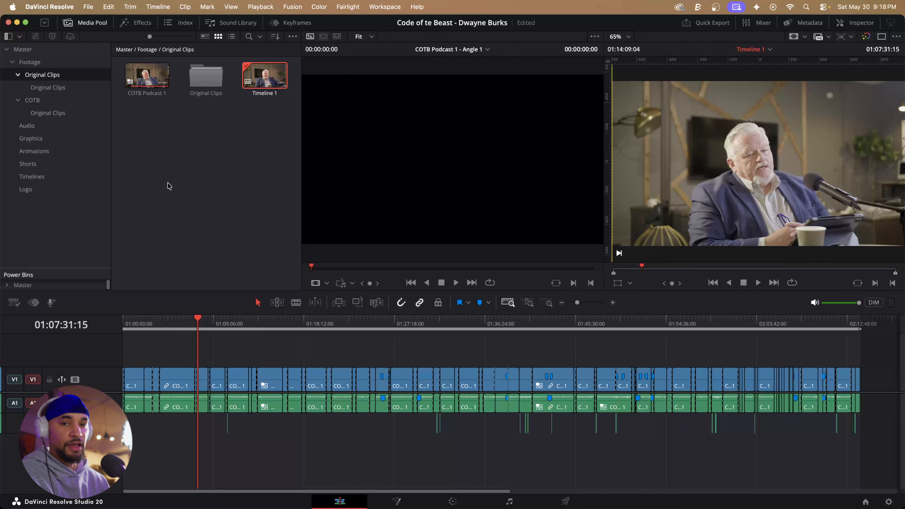
Load the COTB Podcast 1 multicam clip in the source viewer and open its source tracks in the timeline
{"action": "left_click", "coordinate": [150, 79]}
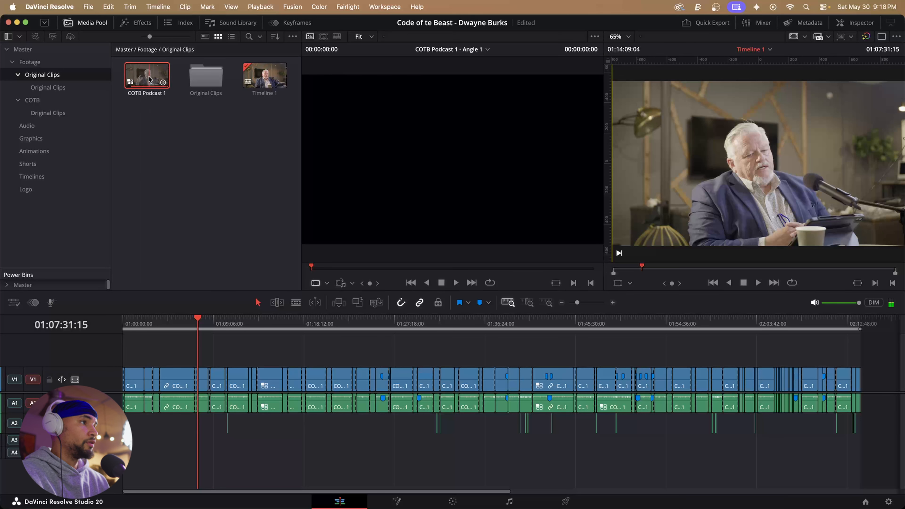
{"action": "double_click", "coordinate": [149, 79]}
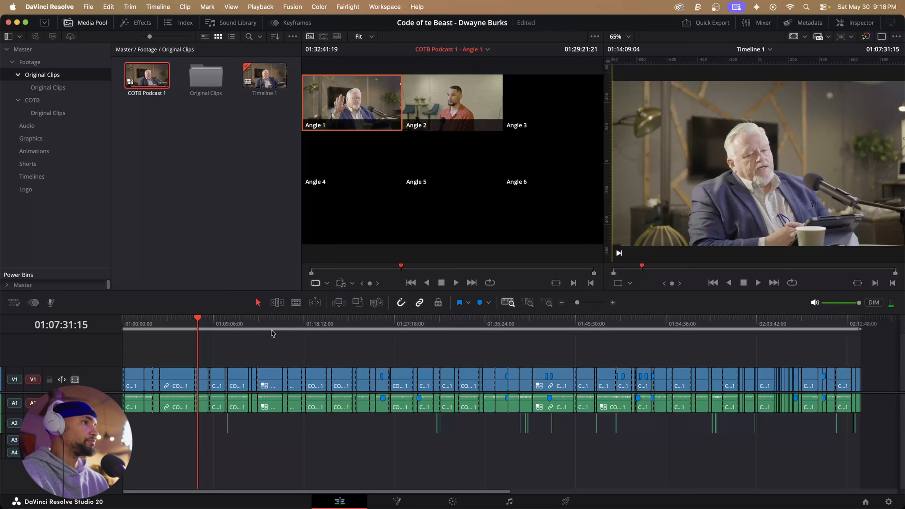
{"action": "right_click", "coordinate": [146, 73]}
{"action": "left_click", "coordinate": [178, 89]}
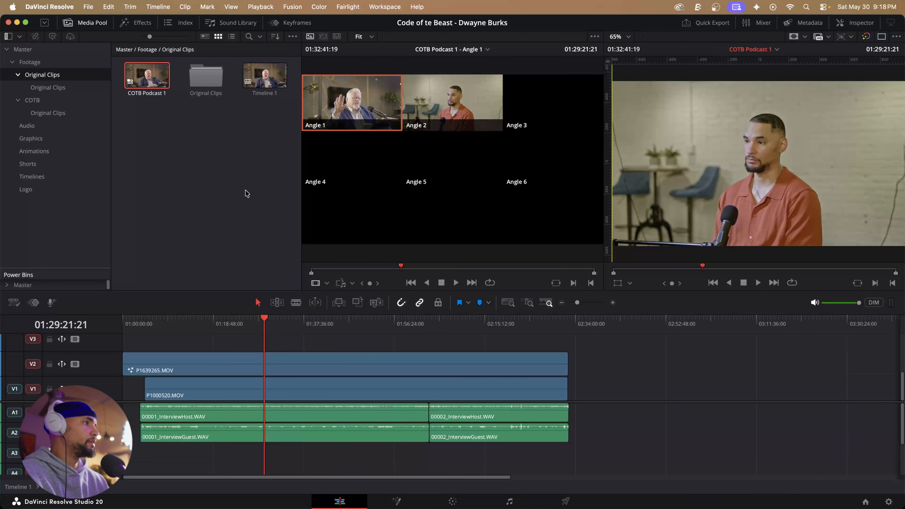
On the Fusion page, add a Paint node between MediaIn1 and MediaOut1 and space the nodes apart
{"action": "left_click", "coordinate": [399, 501]}
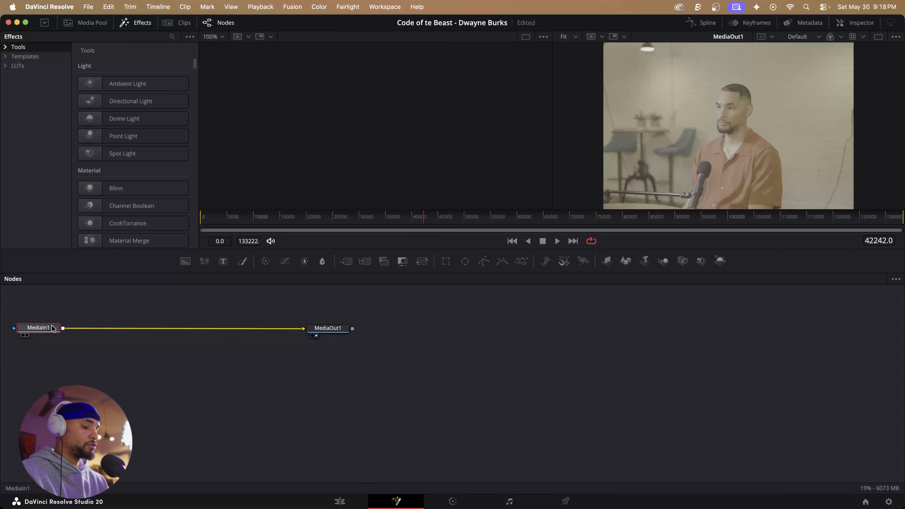
{"action": "key", "text": "shift+space"}
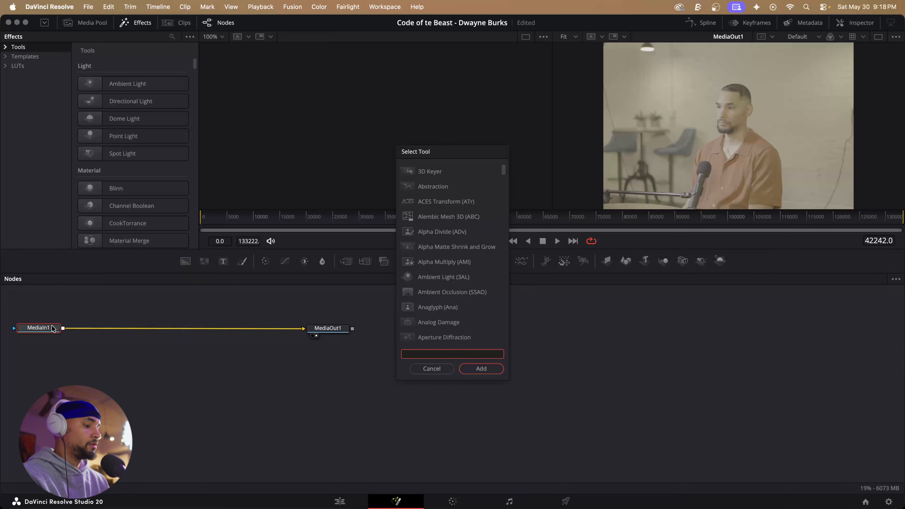
{"action": "type", "text": "pain"}
{"action": "key", "text": "Return"}
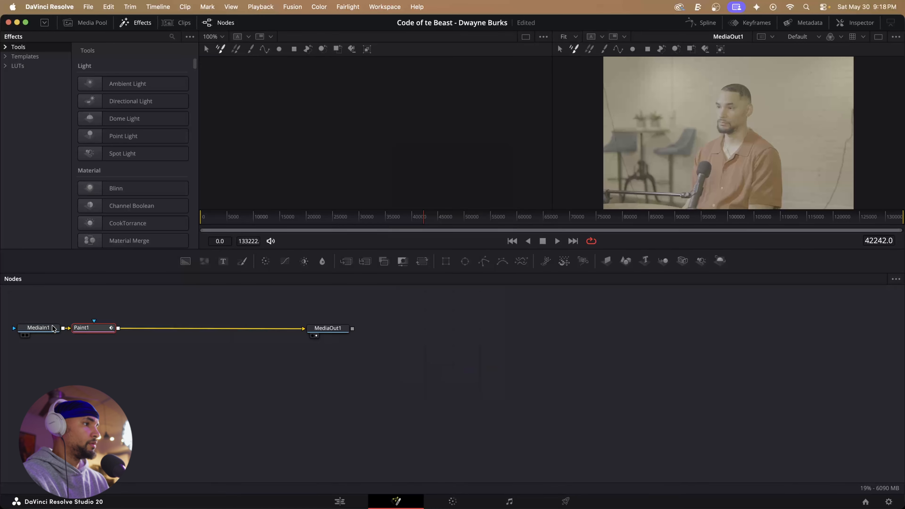
{"action": "mouse_move", "coordinate": [95, 328]}
{"action": "left_mouse_down"}
{"action": "mouse_move", "coordinate": [136, 355]}
{"action": "mouse_move", "coordinate": [140, 330]}
{"action": "left_mouse_up"}
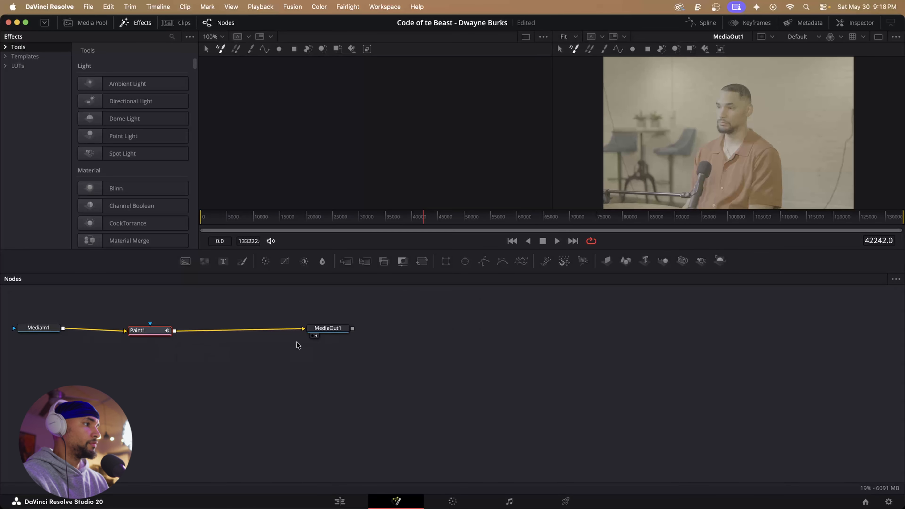
{"action": "left_click_drag", "start_coordinate": [317, 329], "coordinate": [332, 326]}
{"action": "left_click", "coordinate": [133, 331]}
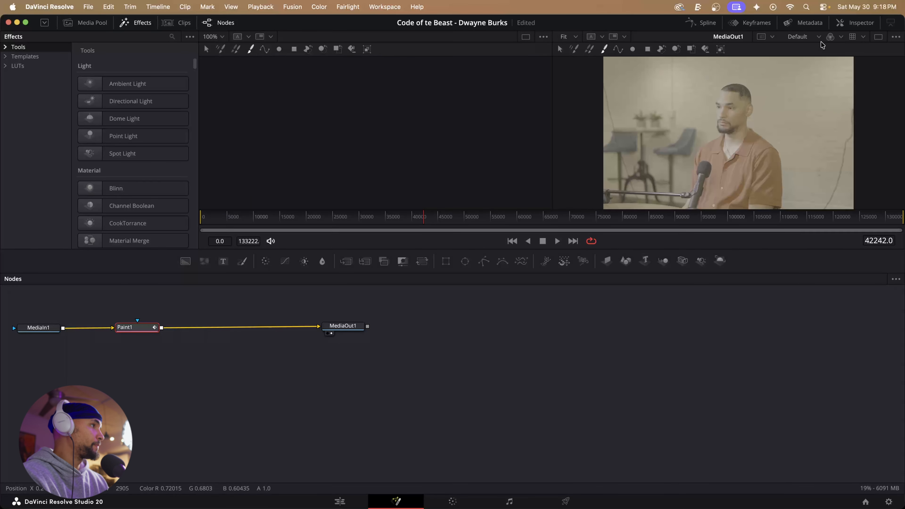
Set the Paint node's stroke apply mode to Clone, keeping full opacity
{"action": "left_click", "coordinate": [862, 22]}
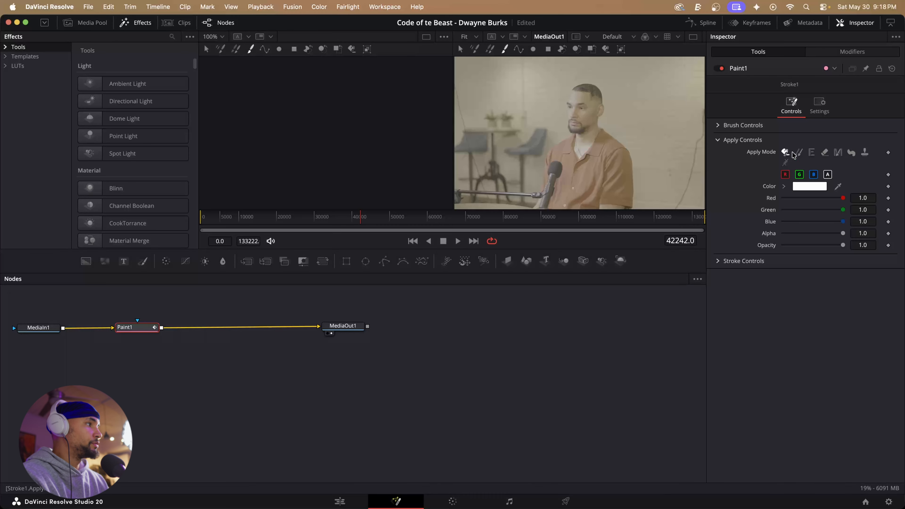
{"action": "left_click", "coordinate": [800, 153]}
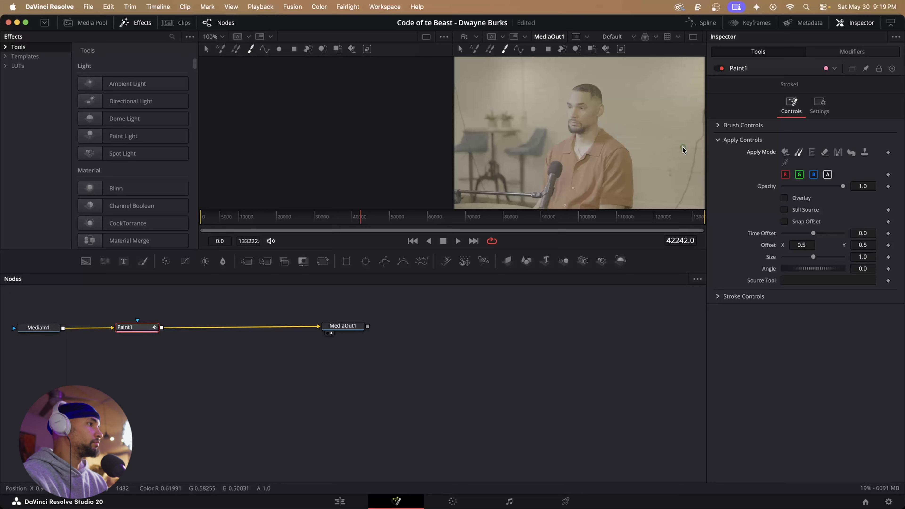
{"action": "scroll", "coordinate": [684, 145], "scroll_direction": "up", "scroll_amount": 3}
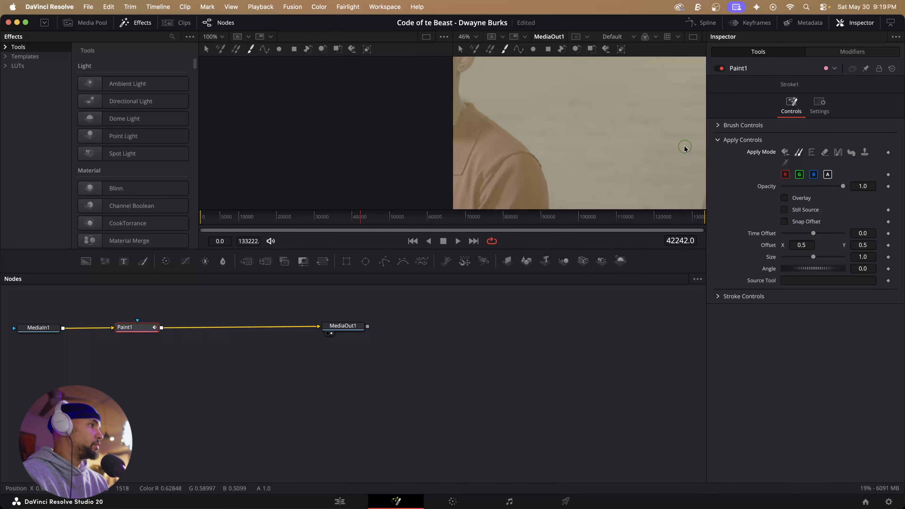
{"action": "scroll", "coordinate": [684, 146], "scroll_direction": "down", "scroll_amount": 5}
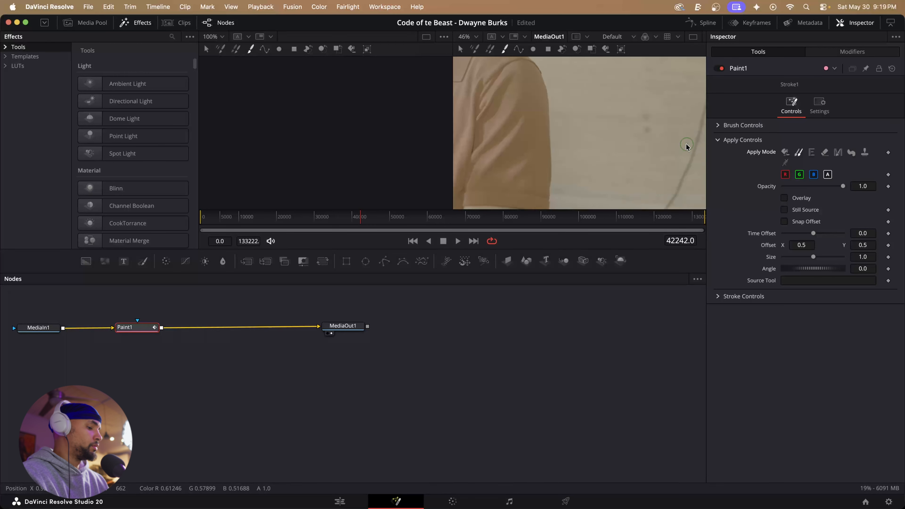
Try cloning over the wall cable beside the man's shoulder without sampling a clean source area first
{"action": "mouse_move", "coordinate": [681, 144]}
{"action": "left_mouse_down"}
{"action": "mouse_move", "coordinate": [658, 140]}
{"action": "mouse_move", "coordinate": [682, 142]}
{"action": "mouse_move", "coordinate": [664, 143]}
{"action": "mouse_move", "coordinate": [673, 145]}
{"action": "left_mouse_up"}
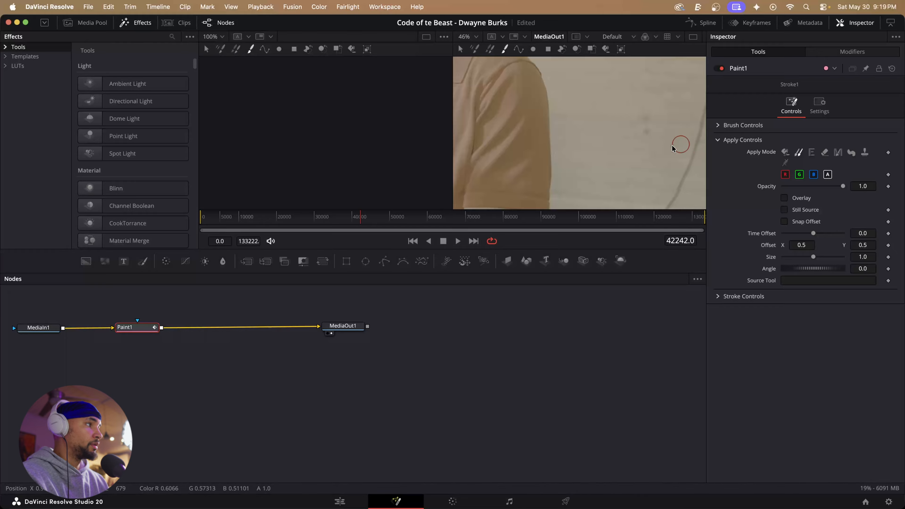
{"action": "scroll", "coordinate": [681, 136], "scroll_direction": "right", "scroll_amount": 5}
{"action": "left_click_drag", "start_coordinate": [612, 116], "coordinate": [619, 148]}
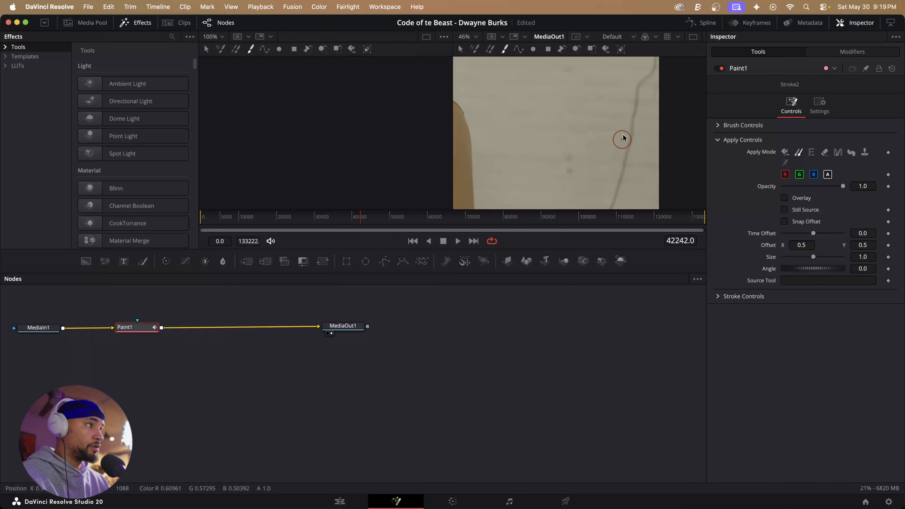
{"action": "left_click_drag", "start_coordinate": [630, 94], "coordinate": [576, 87]}
Sample clean wall beside the cable at the image's right edge and clone over the cable from its upper end downward
{"action": "scroll", "coordinate": [591, 99], "scroll_direction": "up", "scroll_amount": 4}
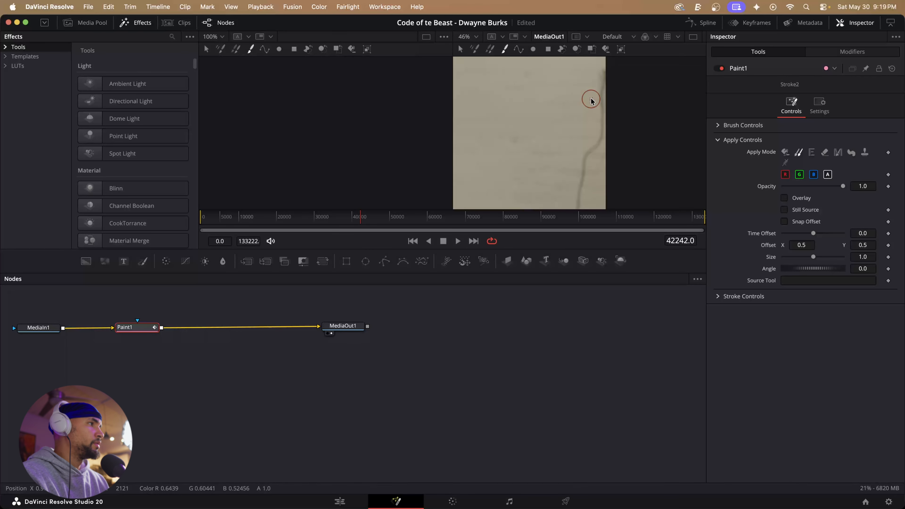
{"action": "scroll", "coordinate": [591, 100], "scroll_direction": "up", "scroll_amount": 2}
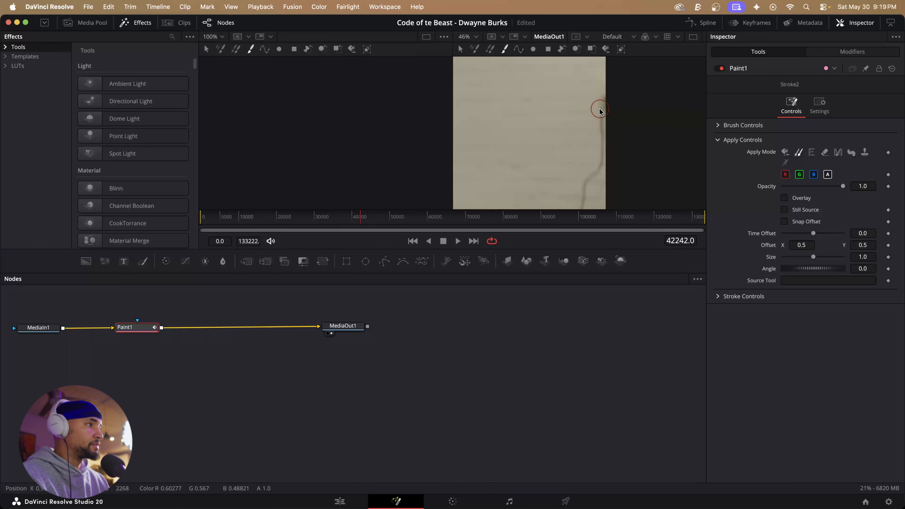
{"action": "left_click", "coordinate": [554, 114], "text": "alt"}
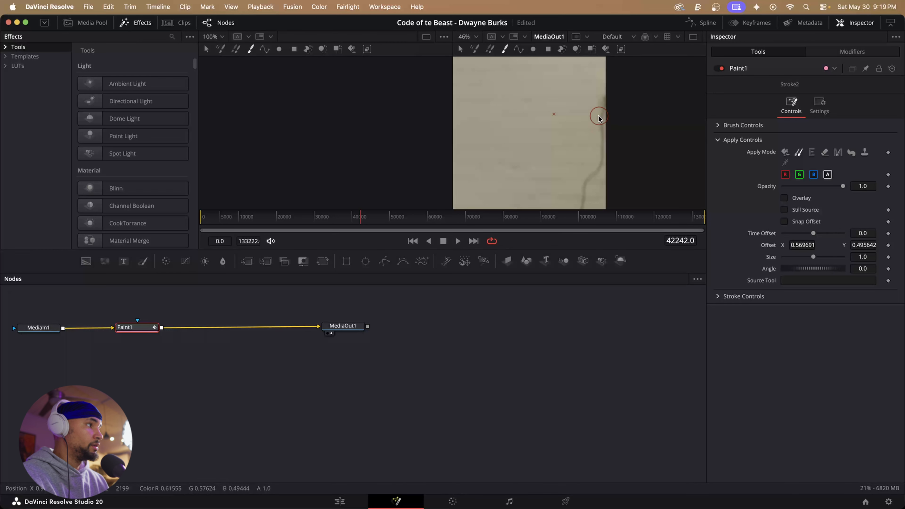
{"action": "left_click_drag", "start_coordinate": [599, 121], "coordinate": [584, 194]}
{"action": "scroll", "coordinate": [586, 165], "scroll_direction": "down", "scroll_amount": 5}
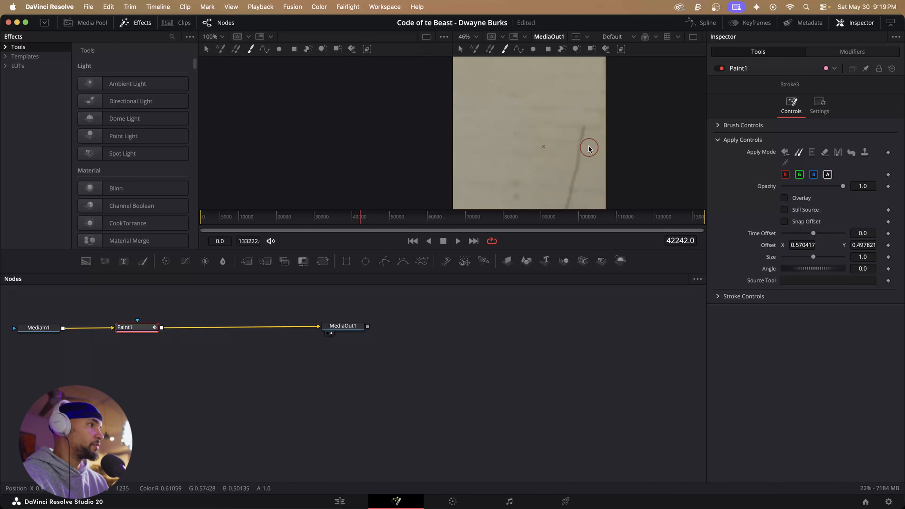
{"action": "left_click_drag", "start_coordinate": [586, 127], "coordinate": [575, 181]}
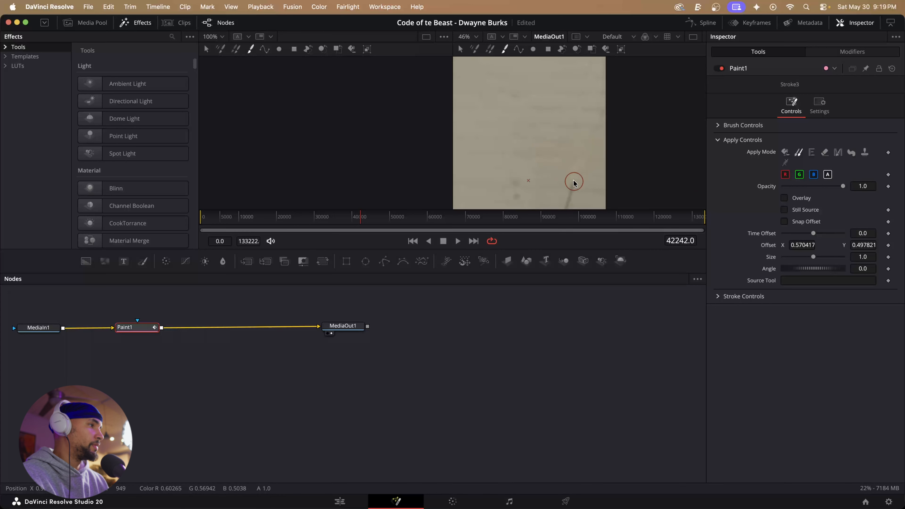
{"action": "scroll", "coordinate": [588, 129], "scroll_direction": "down", "scroll_amount": 2}
{"action": "mouse_move", "coordinate": [582, 138]}
{"action": "left_mouse_down"}
{"action": "mouse_move", "coordinate": [572, 140]}
{"action": "mouse_move", "coordinate": [565, 169]}
{"action": "left_mouse_up"}
{"action": "scroll", "coordinate": [563, 164], "scroll_direction": "down", "scroll_amount": 3}
{"action": "left_click_drag", "start_coordinate": [554, 138], "coordinate": [528, 183]}
Sample clean wall beside the cable at the image's left edge and clone the cable out down to the chair's top edge
{"action": "scroll", "coordinate": [579, 131], "scroll_direction": "up", "scroll_amount": 5}
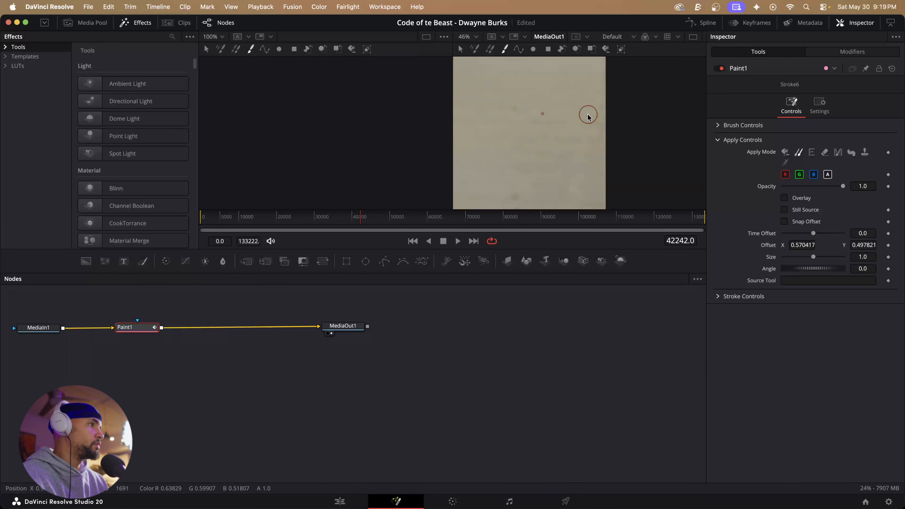
{"action": "scroll", "coordinate": [588, 115], "scroll_direction": "up", "scroll_amount": 6}
{"action": "scroll", "coordinate": [588, 115], "scroll_direction": "down", "scroll_amount": 2}
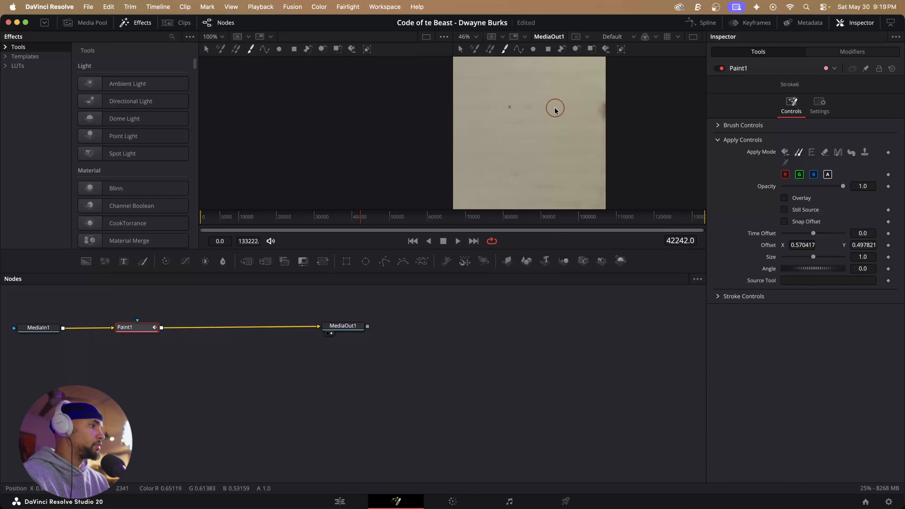
{"action": "left_click_drag", "start_coordinate": [547, 106], "coordinate": [650, 107]}
{"action": "left_click_drag", "start_coordinate": [510, 116], "coordinate": [629, 106]}
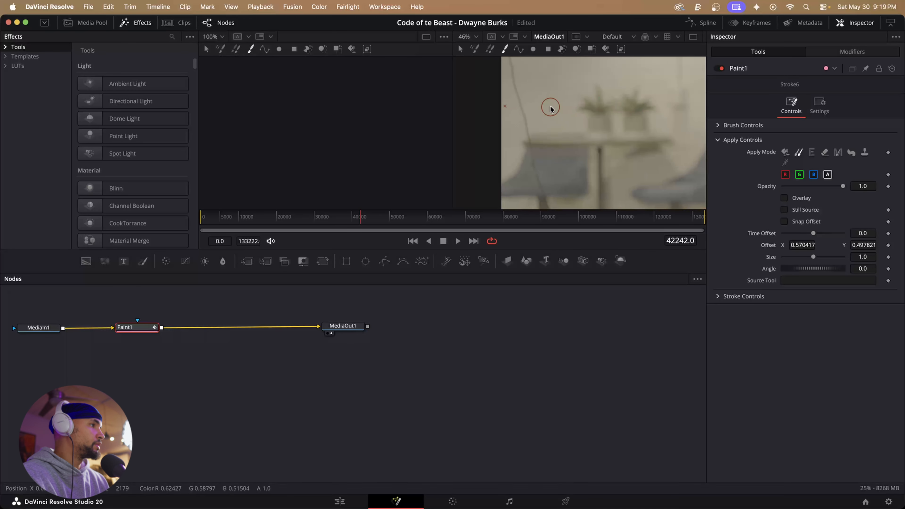
{"action": "scroll", "coordinate": [551, 109], "scroll_direction": "up", "scroll_amount": 5}
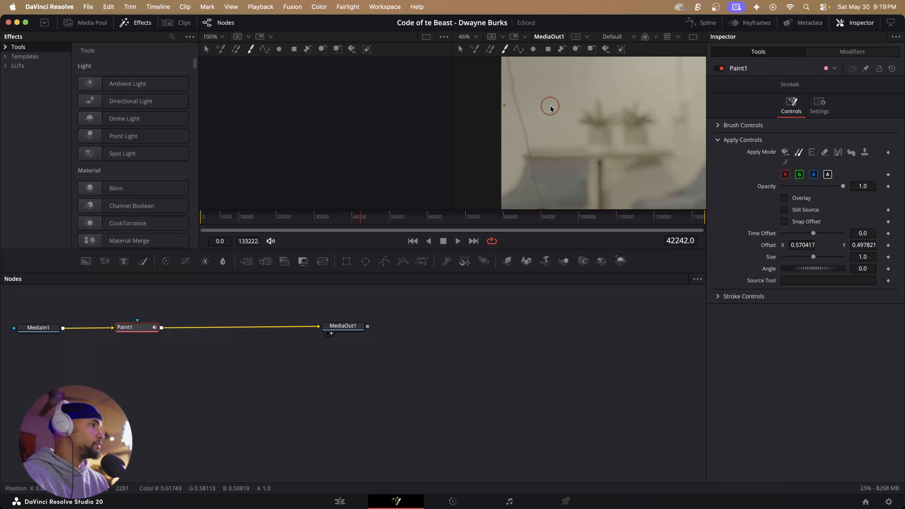
{"action": "left_click", "coordinate": [527, 91], "text": "alt"}
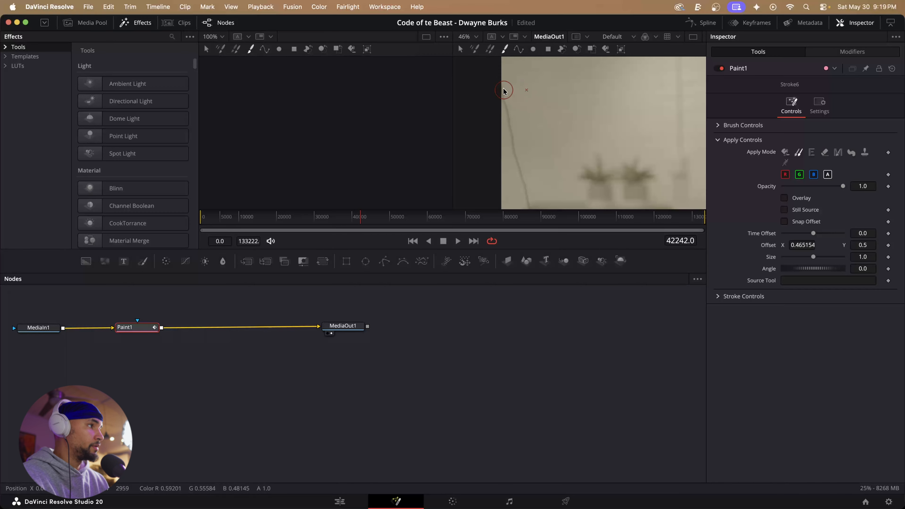
{"action": "left_click_drag", "start_coordinate": [504, 92], "coordinate": [525, 198]}
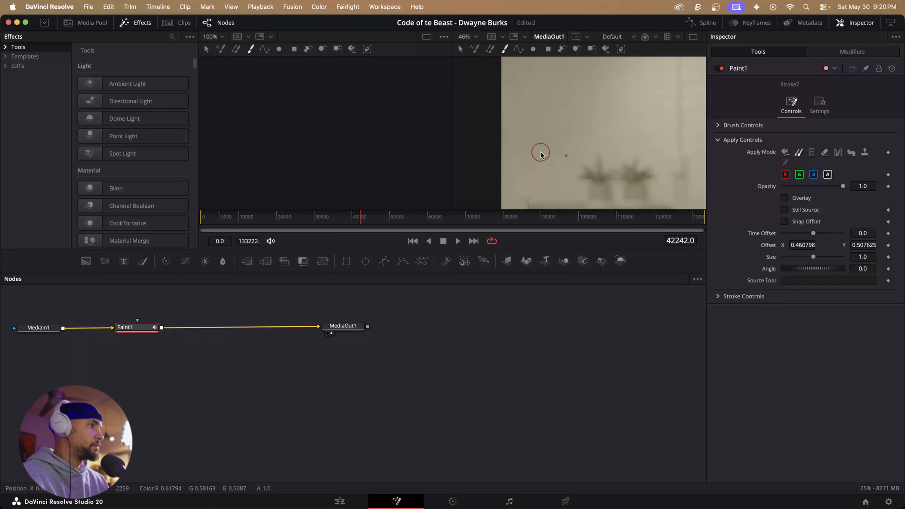
{"action": "scroll", "coordinate": [540, 152], "scroll_direction": "down", "scroll_amount": 5}
{"action": "left_click", "coordinate": [528, 127]}
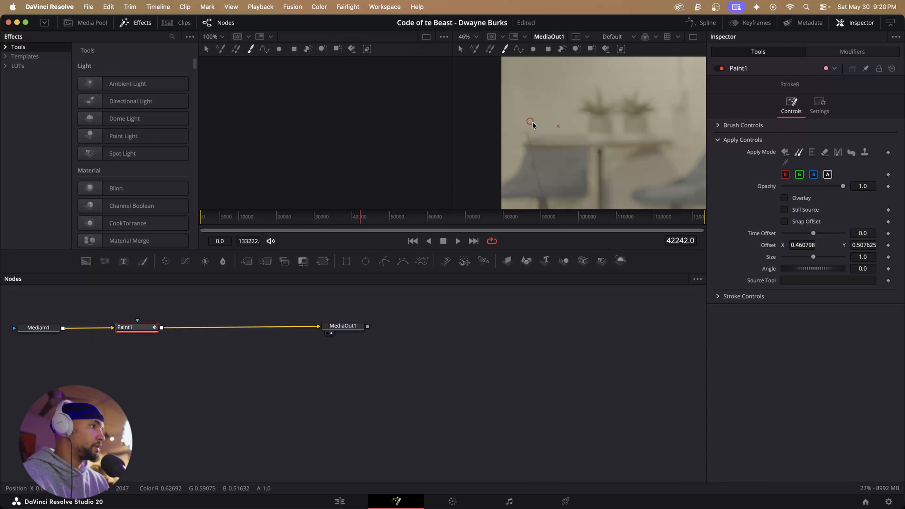
{"action": "left_click_drag", "start_coordinate": [529, 131], "coordinate": [531, 135]}
Sample the plain wall next to the left chair and clone away the cable remnant at the chair back's top edge
{"action": "scroll", "coordinate": [517, 140], "scroll_direction": "up", "scroll_amount": 6}
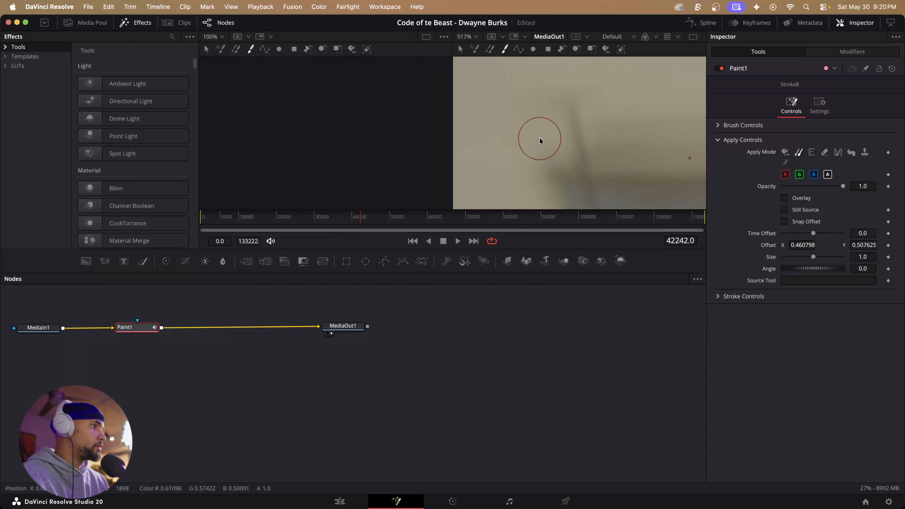
{"action": "scroll", "coordinate": [565, 127], "scroll_direction": "up", "scroll_amount": 2}
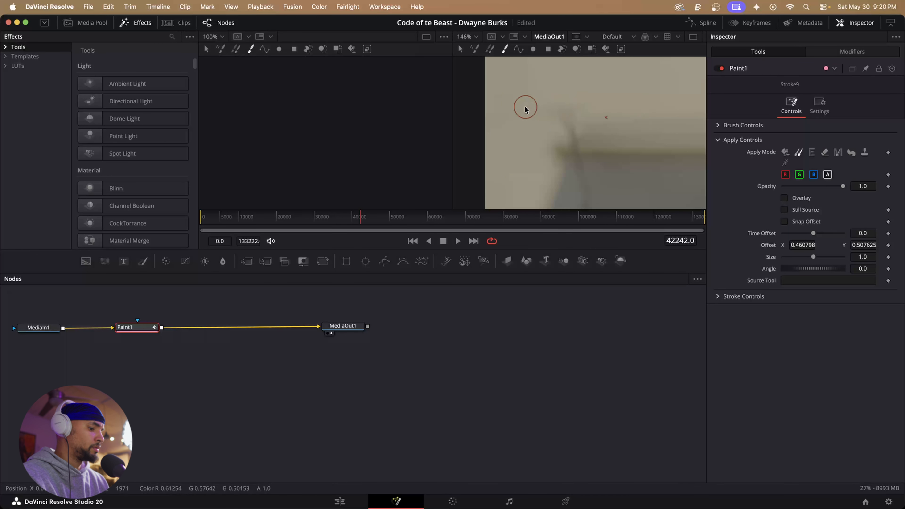
{"action": "left_click", "coordinate": [526, 109], "text": "alt"}
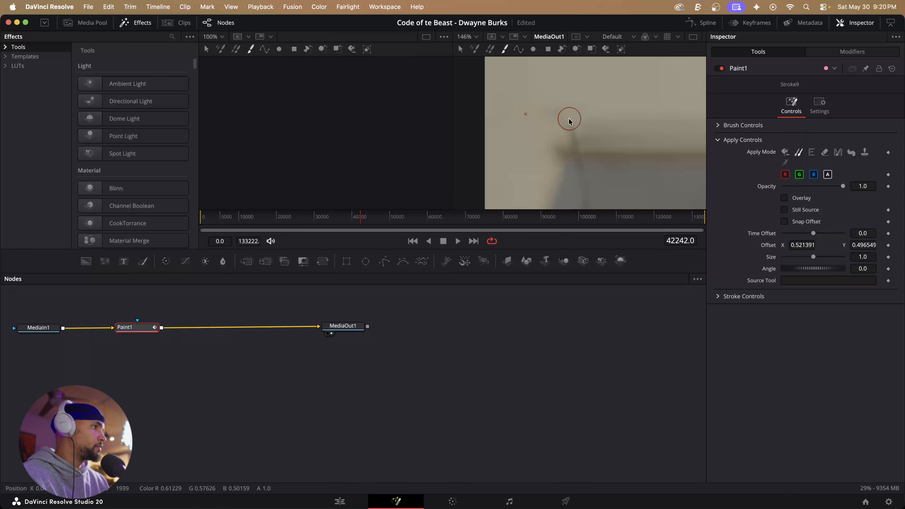
{"action": "left_click_drag", "start_coordinate": [571, 134], "coordinate": [571, 147]}
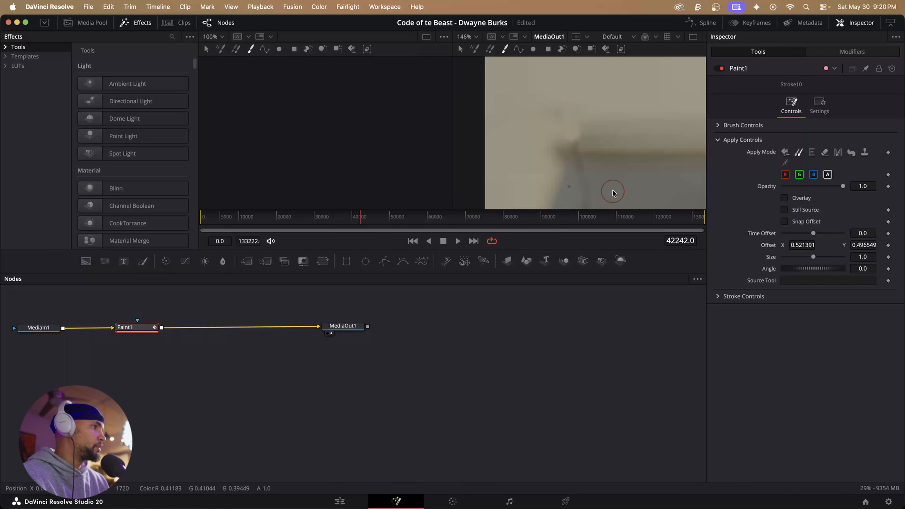
Clone out the cable crossing the blue chair back using repeatedly sampled areas of clean chair surface
{"action": "scroll", "coordinate": [613, 191], "scroll_direction": "down", "scroll_amount": 5}
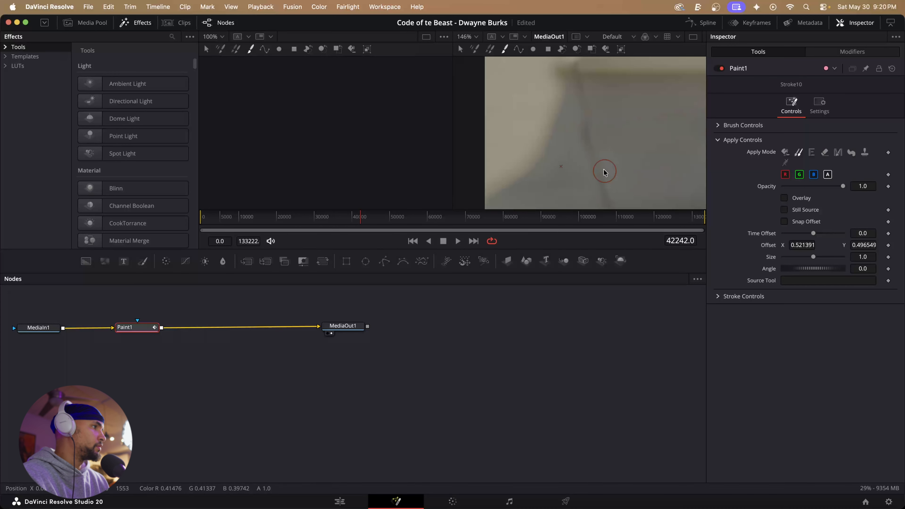
{"action": "left_click", "coordinate": [626, 115], "text": "alt"}
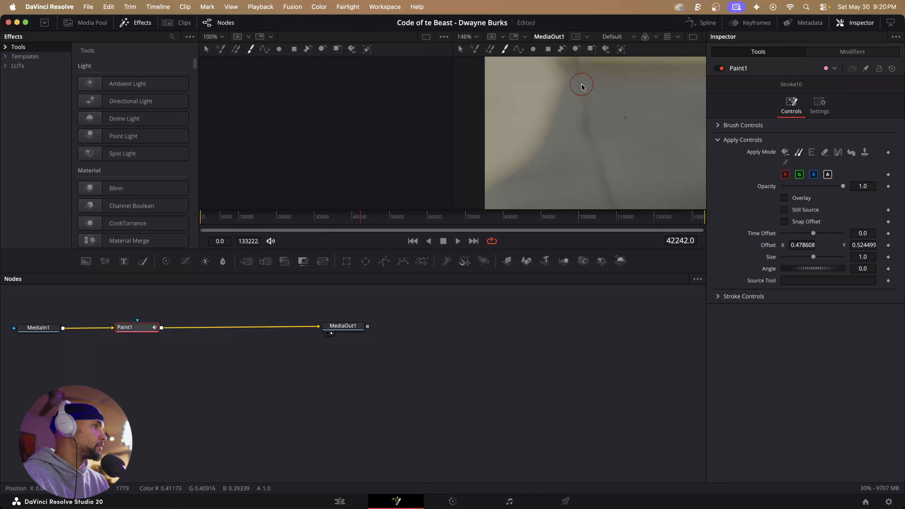
{"action": "left_click_drag", "start_coordinate": [581, 87], "coordinate": [601, 170]}
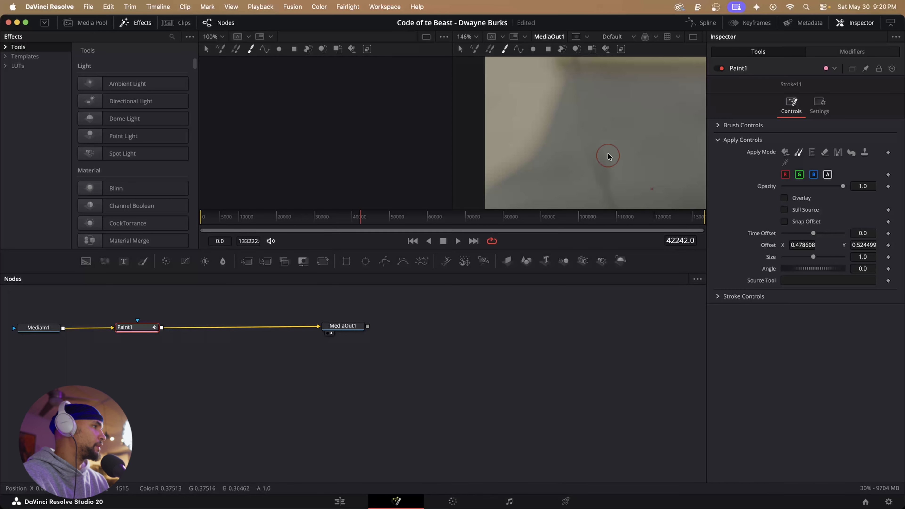
{"action": "scroll", "coordinate": [617, 142], "scroll_direction": "down", "scroll_amount": 5}
{"action": "left_click", "coordinate": [636, 111], "text": "alt"}
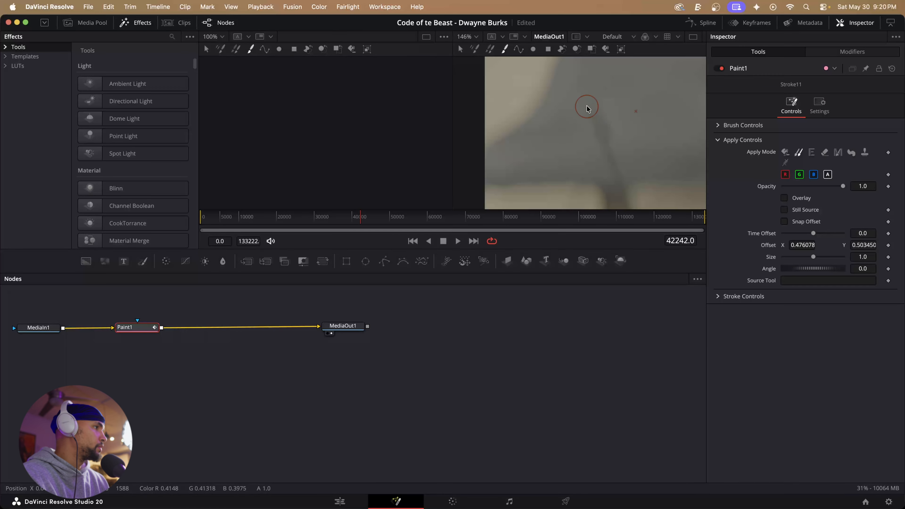
{"action": "left_click_drag", "start_coordinate": [586, 107], "coordinate": [608, 149]}
{"action": "left_click_drag", "start_coordinate": [600, 113], "coordinate": [625, 141]}
{"action": "left_click", "coordinate": [644, 122], "text": "alt"}
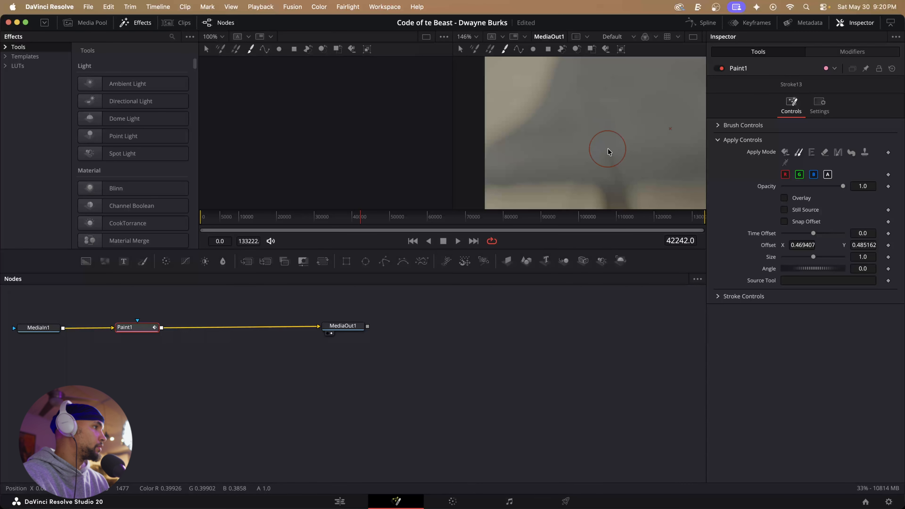
{"action": "left_click_drag", "start_coordinate": [612, 160], "coordinate": [613, 163]}
Clone clean wall over the cable beside the chair's leg and fit the whole frame in the viewer
{"action": "scroll", "coordinate": [621, 141], "scroll_direction": "down", "scroll_amount": 5}
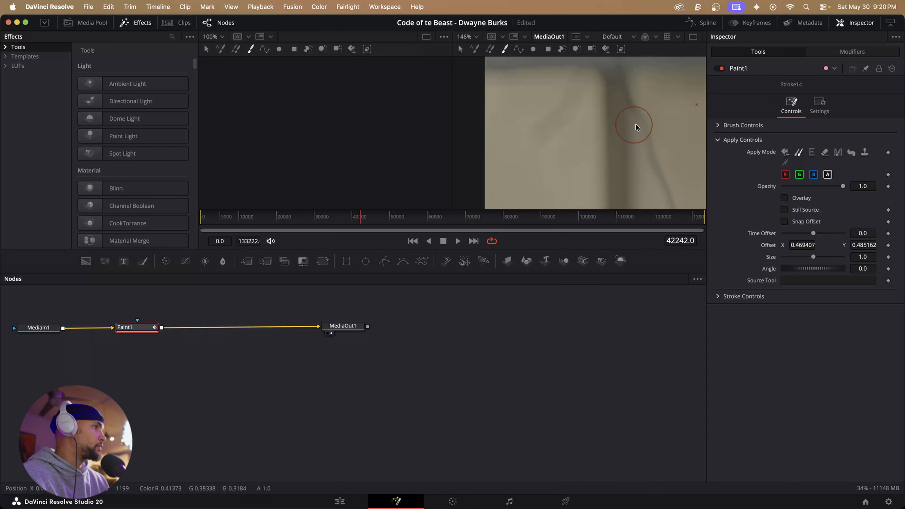
{"action": "left_click", "coordinate": [673, 113], "text": "alt"}
{"action": "mouse_move", "coordinate": [654, 122]}
{"action": "left_mouse_down"}
{"action": "mouse_move", "coordinate": [662, 168]}
{"action": "mouse_move", "coordinate": [661, 117]}
{"action": "mouse_move", "coordinate": [679, 172]}
{"action": "mouse_move", "coordinate": [651, 95]}
{"action": "mouse_move", "coordinate": [672, 142]}
{"action": "left_mouse_up"}
{"action": "scroll", "coordinate": [671, 140], "scroll_direction": "down", "scroll_amount": 3}
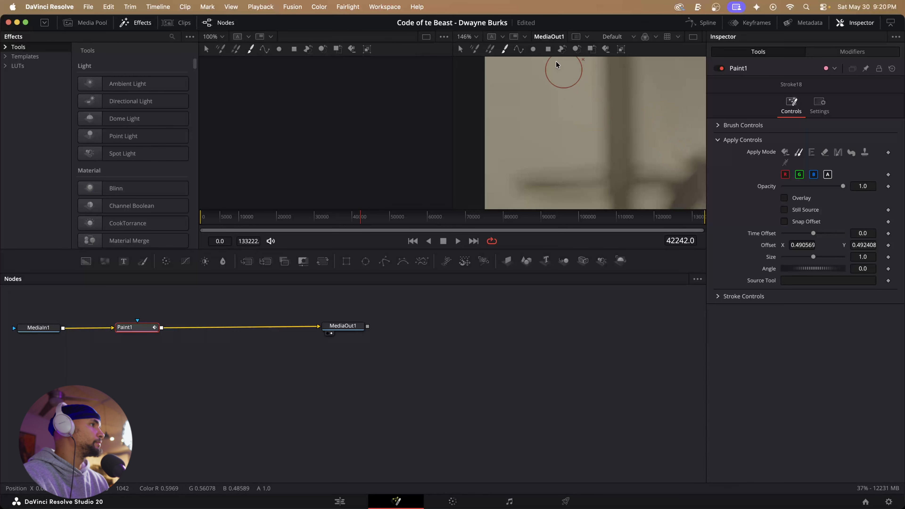
{"action": "left_click", "coordinate": [476, 37]}
{"action": "left_click", "coordinate": [475, 49]}
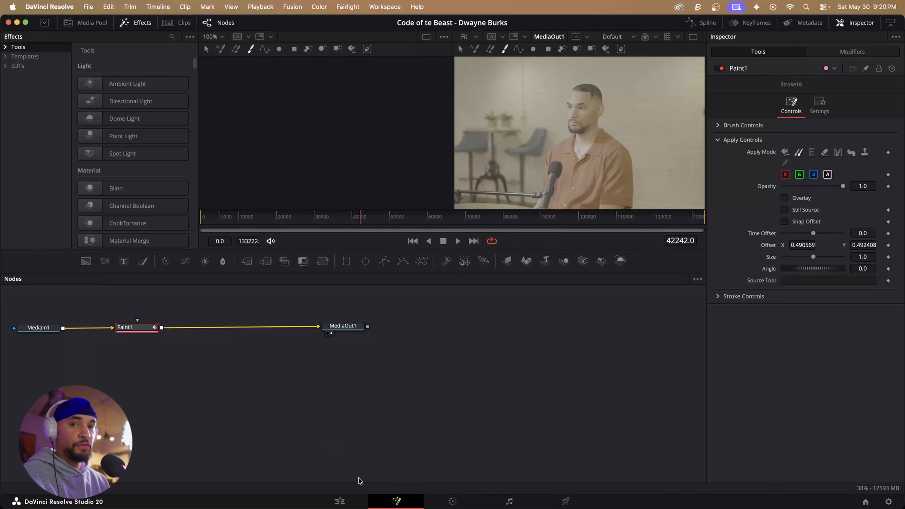
Return to the Edit page and scrub Timeline 1 to about 01:29:14 to review the footage
{"action": "left_click", "coordinate": [340, 501]}
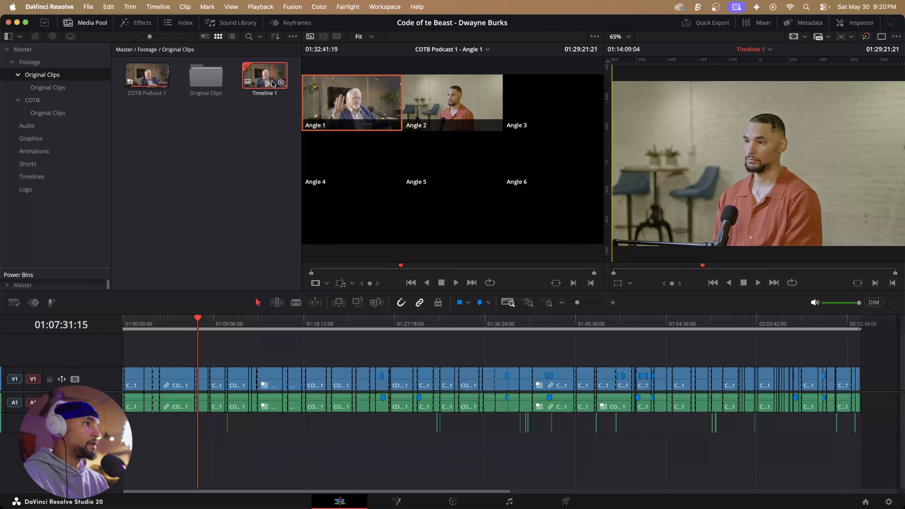
{"action": "left_click", "coordinate": [230, 328]}
{"action": "mouse_move", "coordinate": [229, 328]}
{"action": "left_mouse_down"}
{"action": "mouse_move", "coordinate": [422, 328]}
{"action": "mouse_move", "coordinate": [391, 329]}
{"action": "mouse_move", "coordinate": [414, 326]}
{"action": "left_mouse_up"}
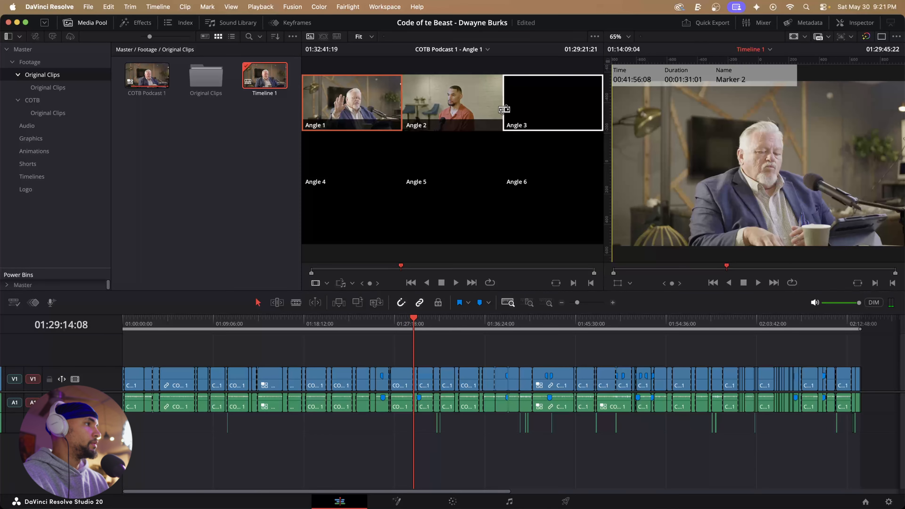